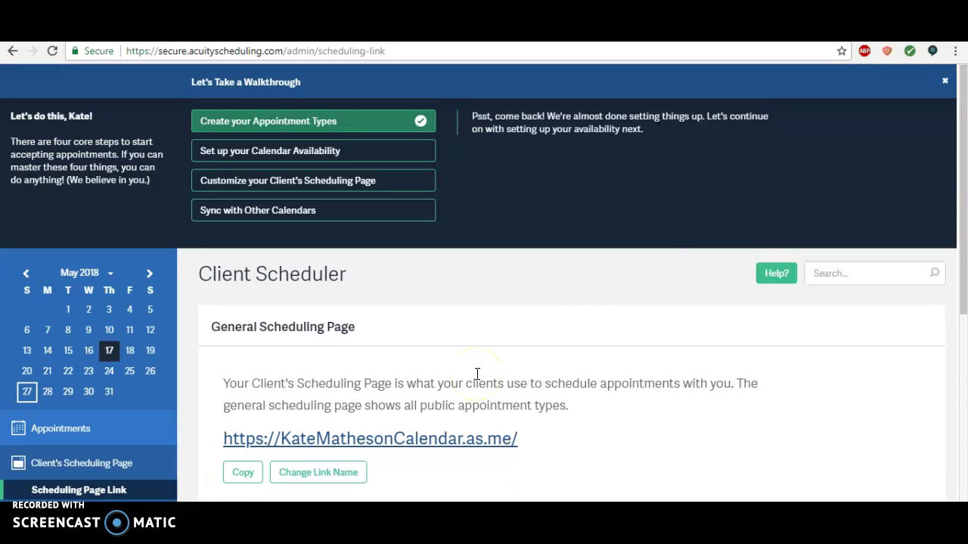
- Select the general scheduling page URL on the Client Scheduler page
{"action": "left_click_drag", "start_coordinate": [962, 167], "coordinate": [963, 263]}
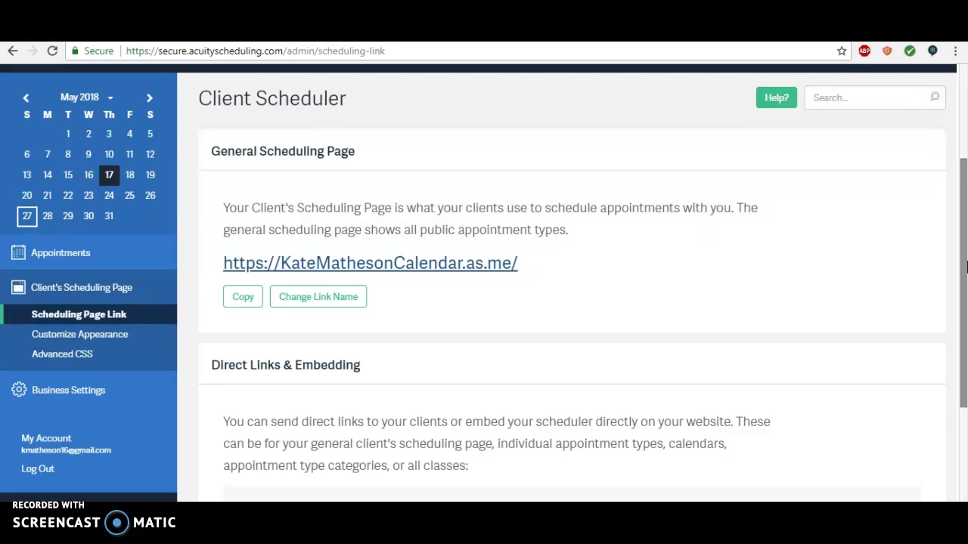
{"action": "left_click", "coordinate": [582, 282]}
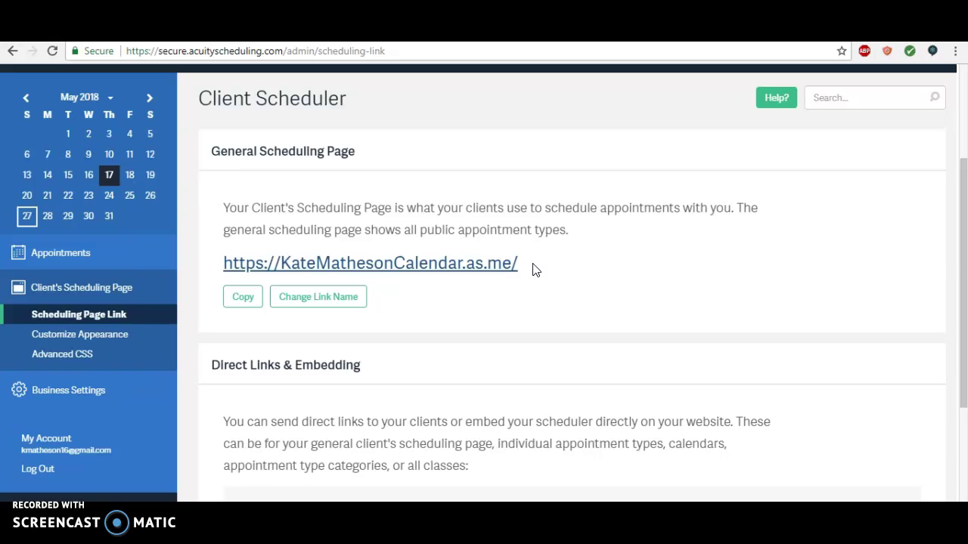
{"action": "left_click_drag", "start_coordinate": [518, 263], "coordinate": [220, 268]}
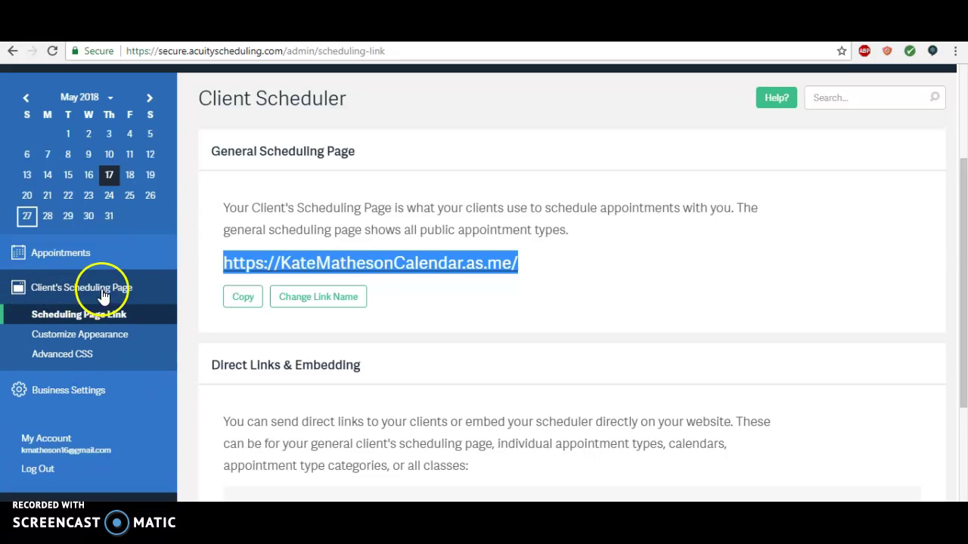
- Copy the scheduling page link and bring up the Follow-up email settings
{"action": "left_click", "coordinate": [237, 298]}
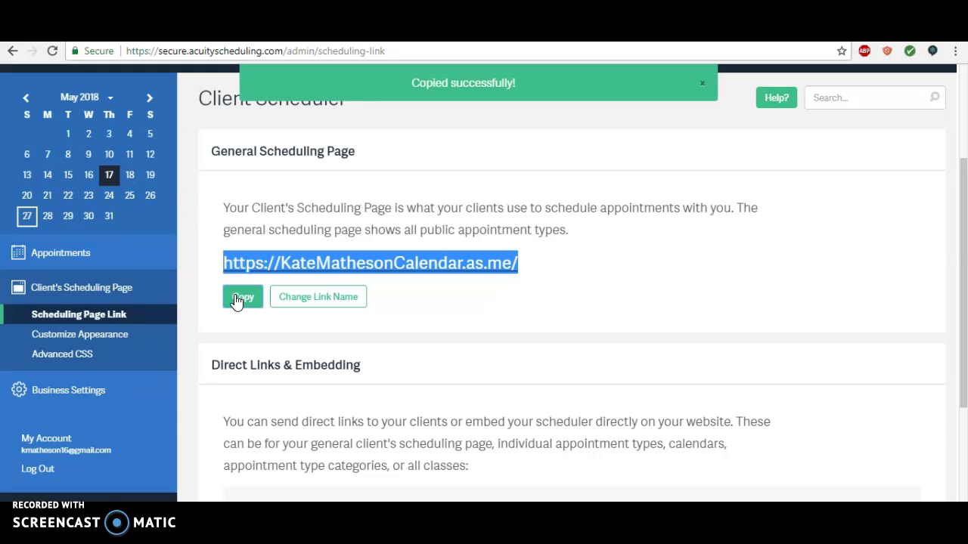
{"action": "left_click", "coordinate": [66, 390]}
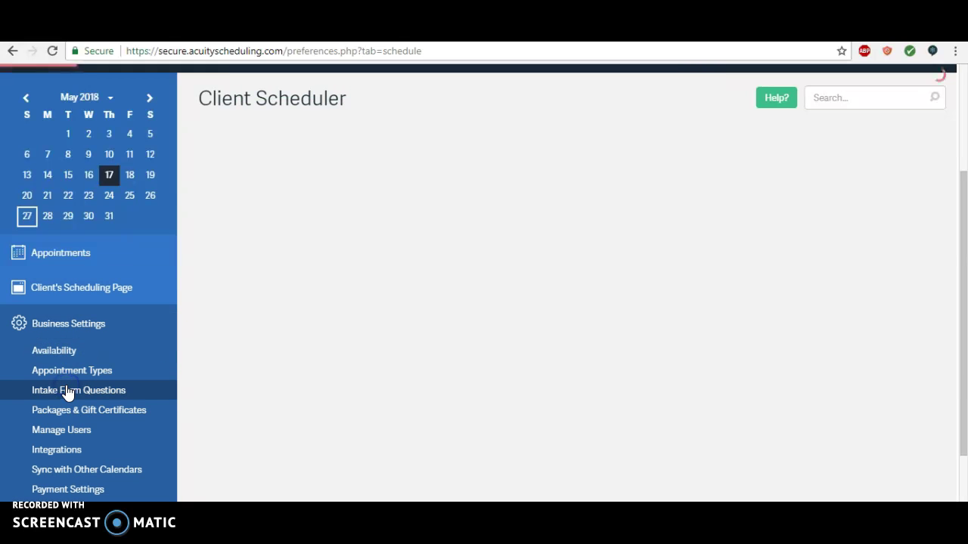
{"action": "left_click_drag", "start_coordinate": [962, 255], "coordinate": [962, 314]}
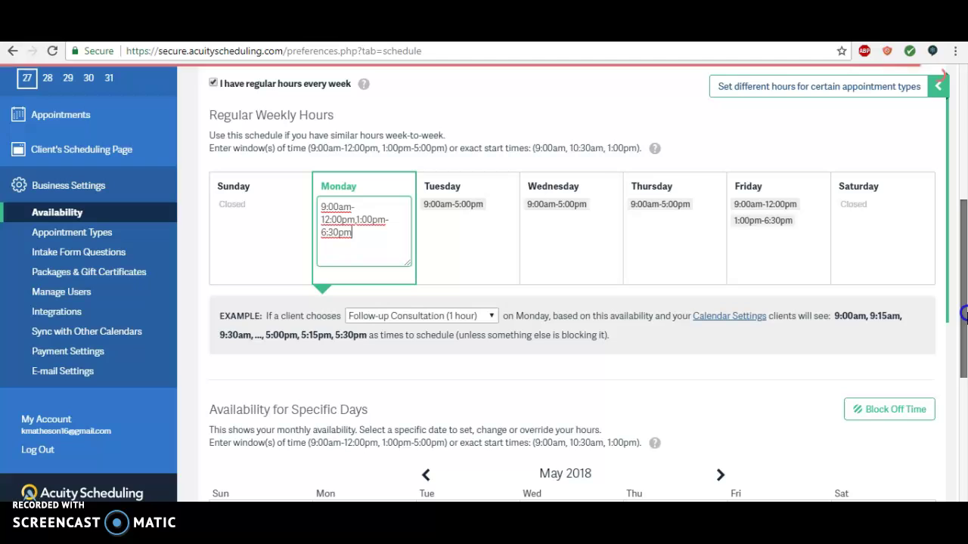
{"action": "left_click", "coordinate": [68, 372]}
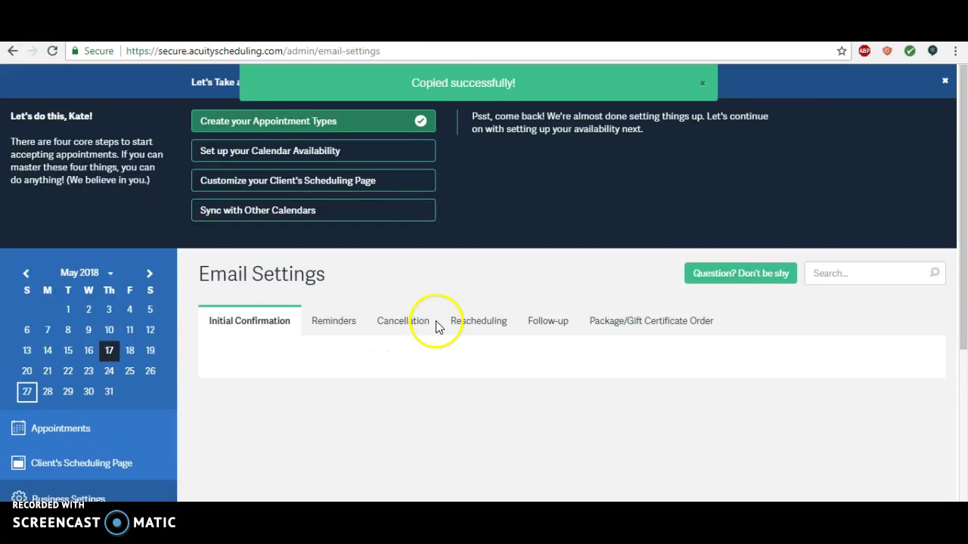
{"action": "left_click", "coordinate": [548, 326]}
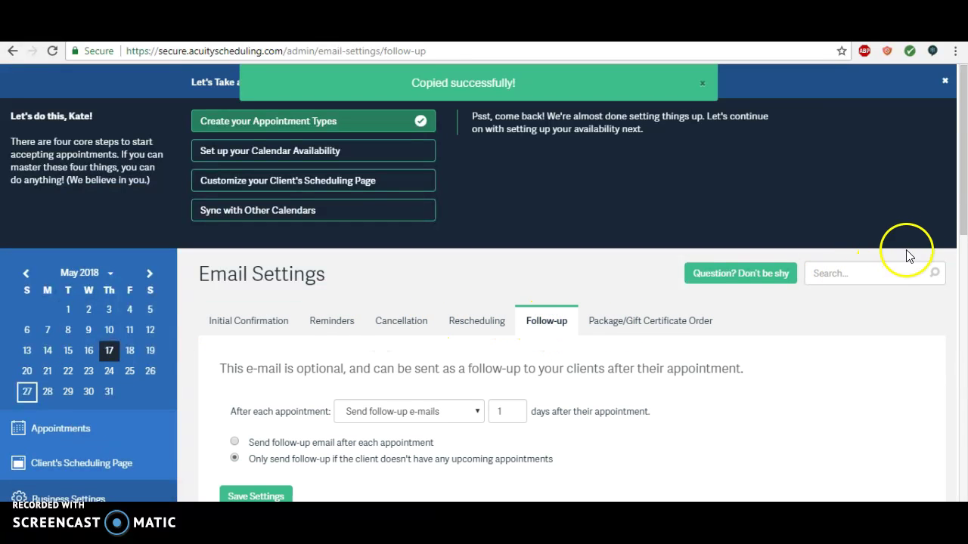
{"action": "scroll", "coordinate": [954, 189], "scroll_direction": "down", "scroll_amount": 1}
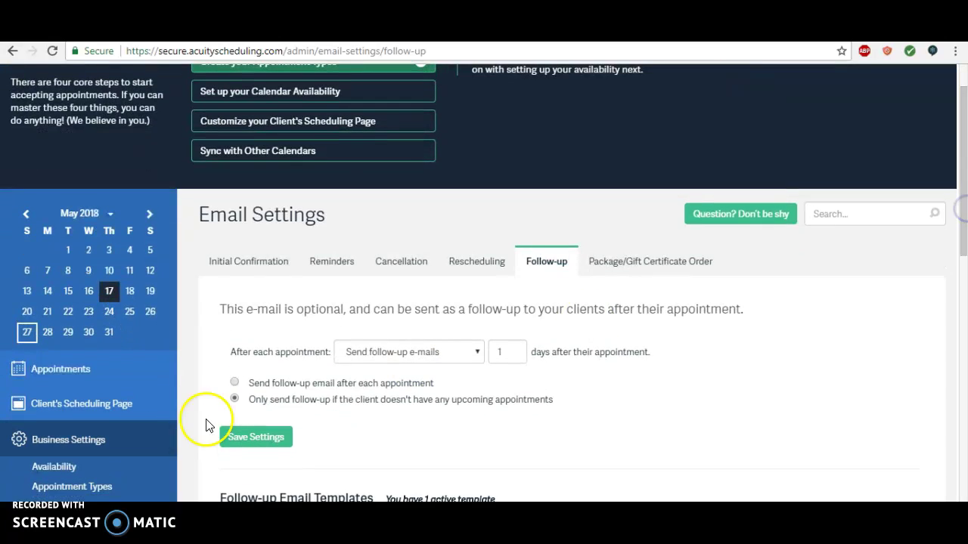
{"action": "left_click", "coordinate": [352, 362]}
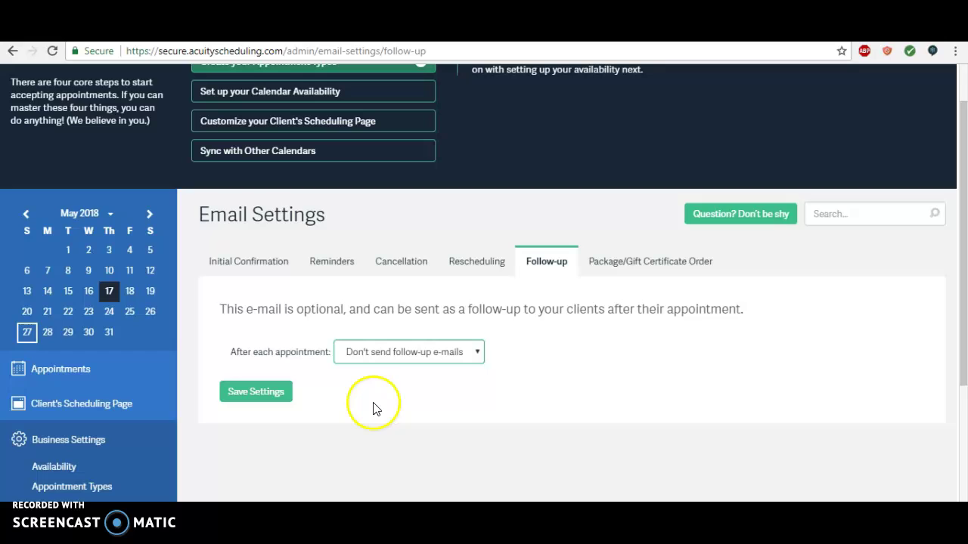
{"action": "left_click", "coordinate": [474, 354]}
{"action": "left_click", "coordinate": [422, 399]}
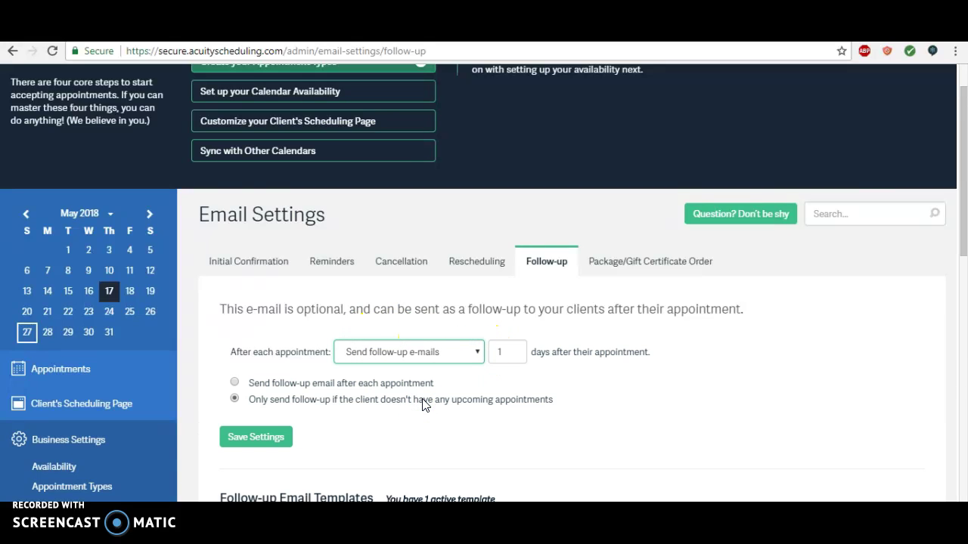
{"action": "left_click_drag", "start_coordinate": [962, 226], "coordinate": [961, 239]}
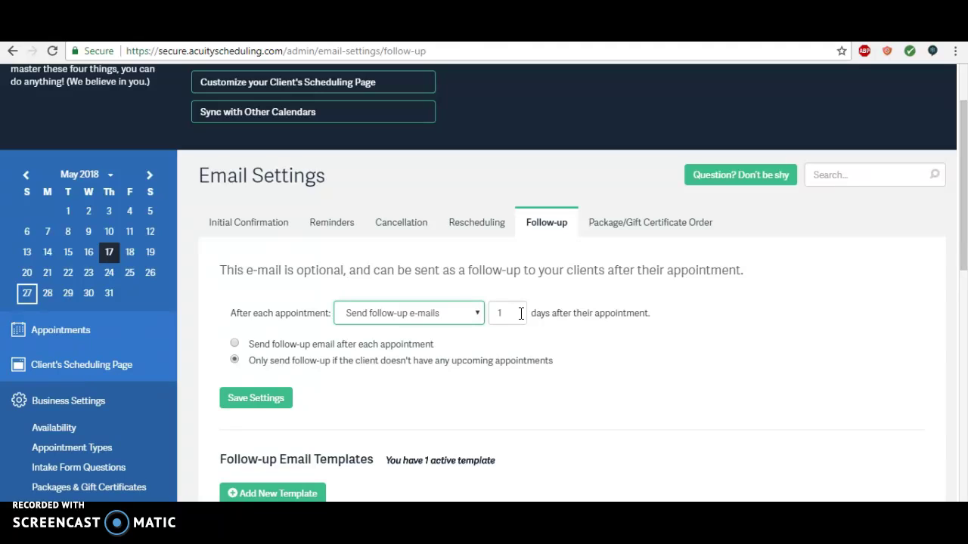
{"action": "left_click_drag", "start_coordinate": [960, 237], "coordinate": [963, 253]}
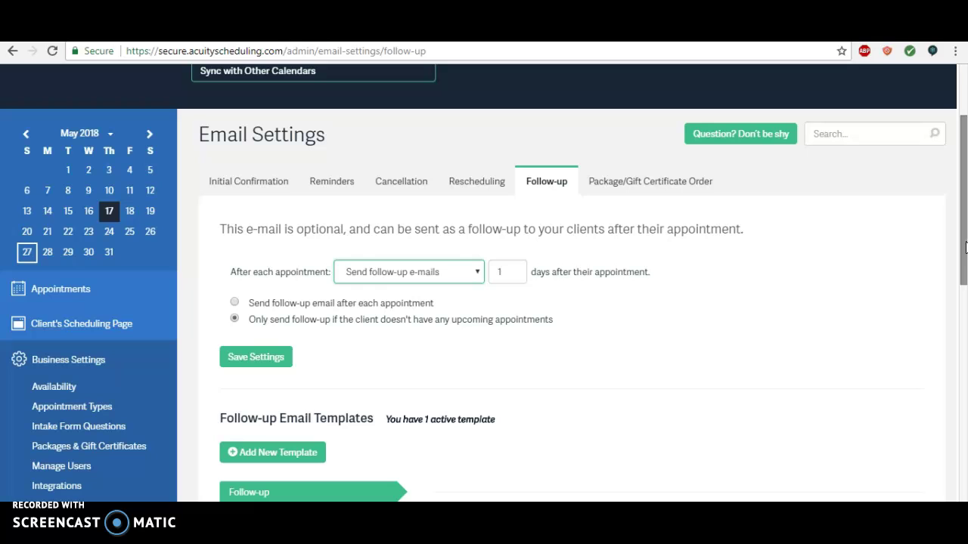
{"action": "left_click", "coordinate": [961, 235]}
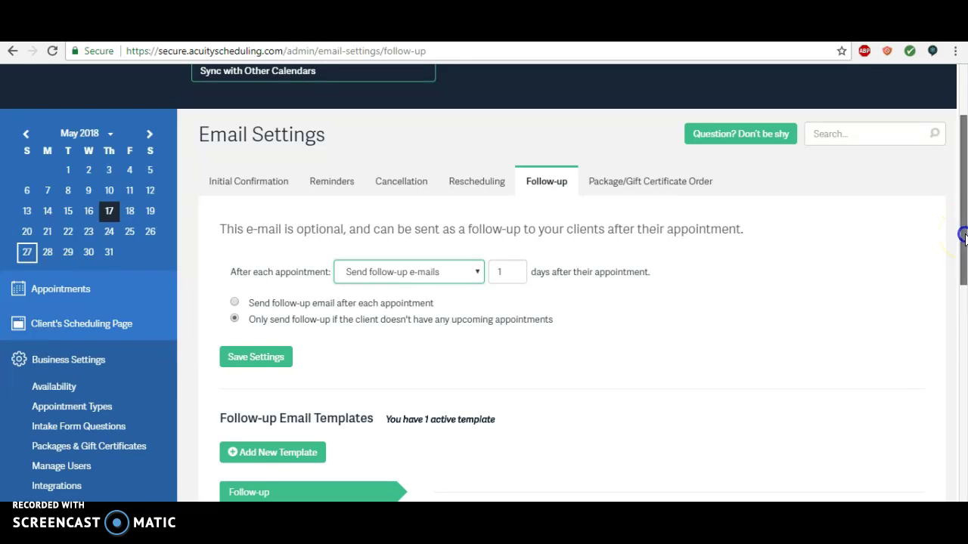
{"action": "left_click_drag", "start_coordinate": [962, 236], "coordinate": [963, 286]}
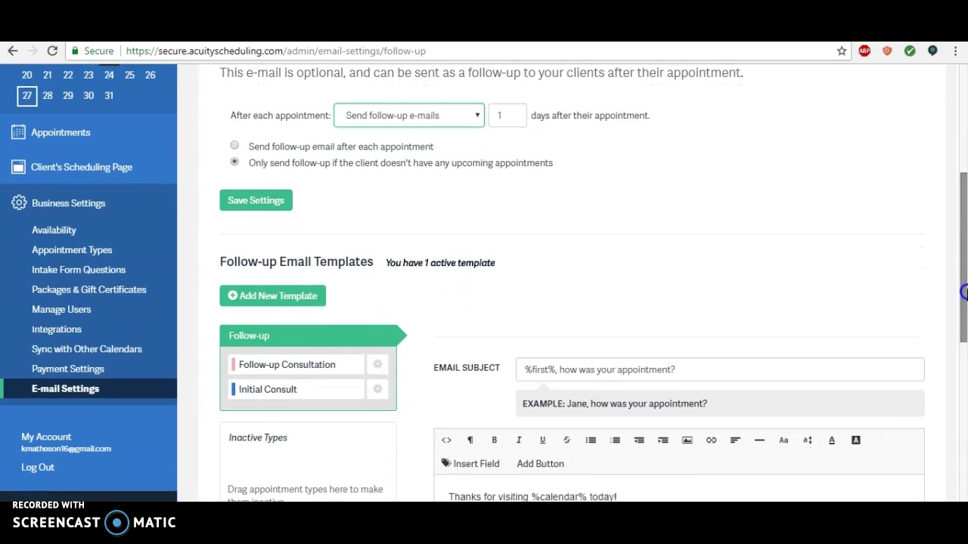
- Create a new follow-up template for Follow-up Consultation and Initial Consult
{"action": "left_click", "coordinate": [303, 295]}
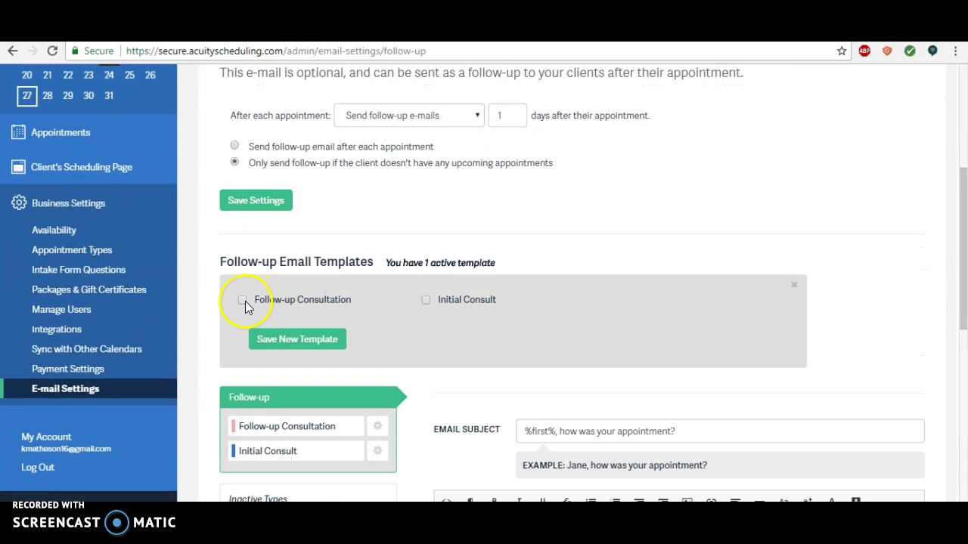
{"action": "left_click", "coordinate": [242, 300]}
{"action": "left_click", "coordinate": [427, 300]}
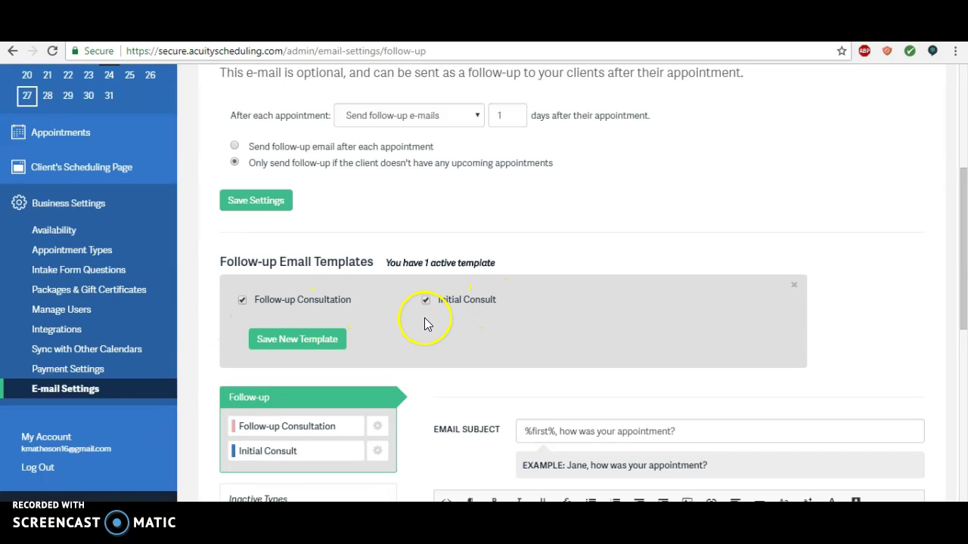
{"action": "left_click", "coordinate": [317, 340]}
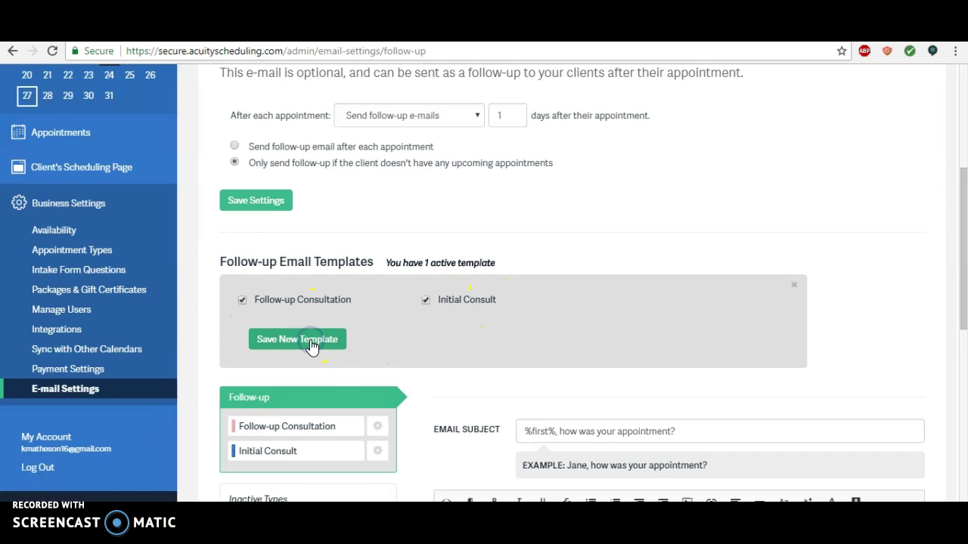
- Replace the template body text with the pasted scheduling page link
{"action": "scroll", "coordinate": [309, 346], "scroll_direction": "down", "scroll_amount": 3}
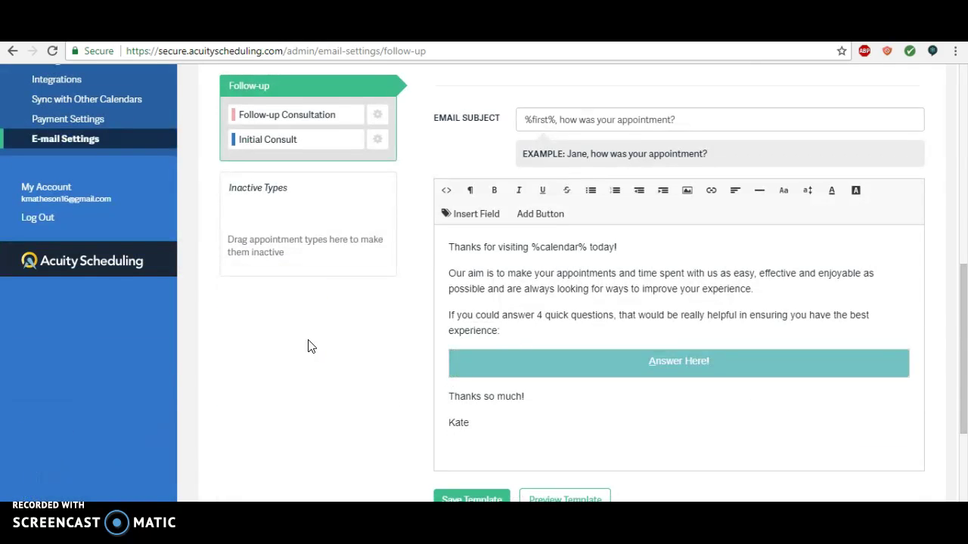
{"action": "left_click", "coordinate": [536, 449]}
{"action": "left_click_drag", "start_coordinate": [447, 449], "coordinate": [415, 248]}
{"action": "key", "text": "Delete"}
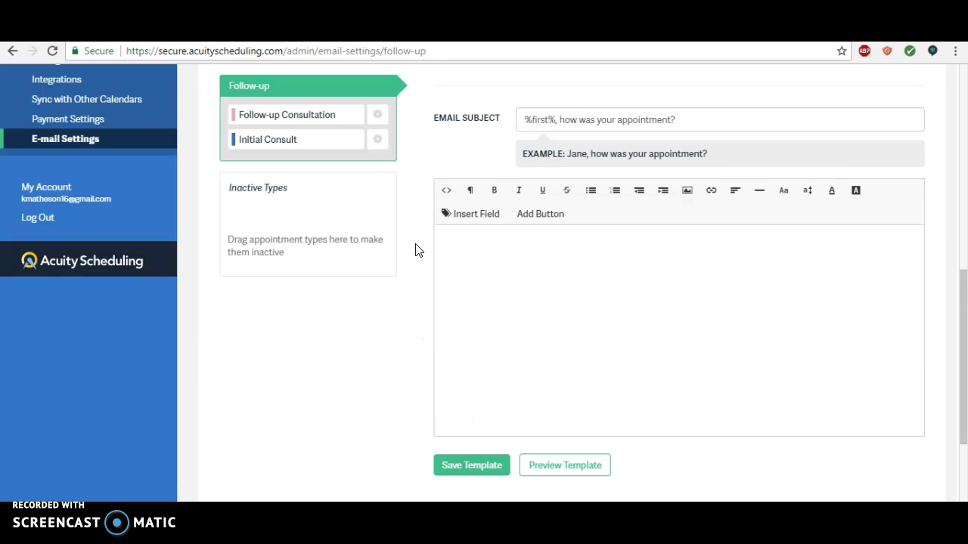
{"action": "left_click", "coordinate": [487, 260]}
{"action": "left_click", "coordinate": [484, 277]}
{"action": "key", "text": "ctrl+v"}
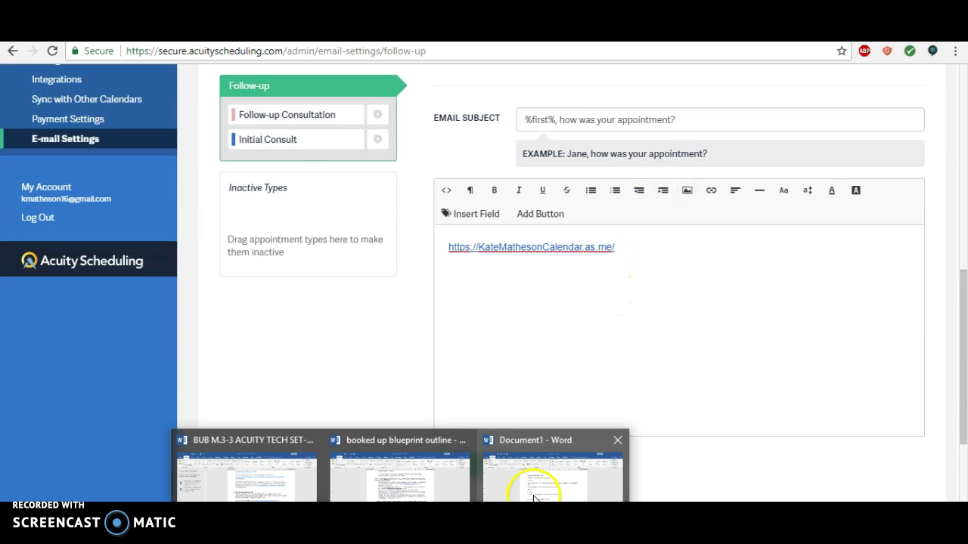
- Select the follow-up reminder email text in the Word drafts document
{"action": "left_click", "coordinate": [534, 477]}
{"action": "mouse_move", "coordinate": [306, 196]}
{"action": "left_mouse_down"}
{"action": "mouse_move", "coordinate": [522, 316]}
{"action": "mouse_move", "coordinate": [337, 198]}
{"action": "left_mouse_up"}
{"action": "left_click", "coordinate": [546, 325]}
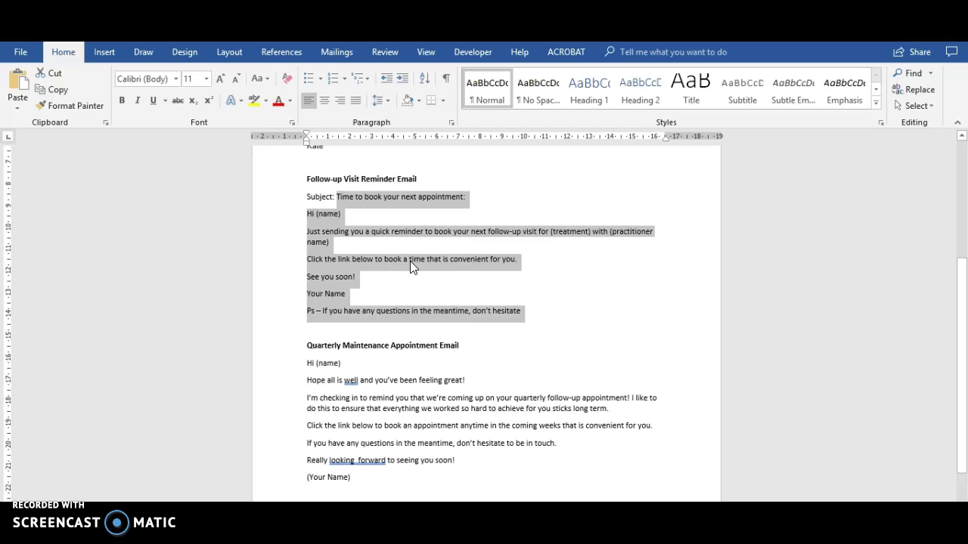
- Paste the reminder email below the link, removing its subject line and blank line
{"action": "key", "text": "alt+Tab"}
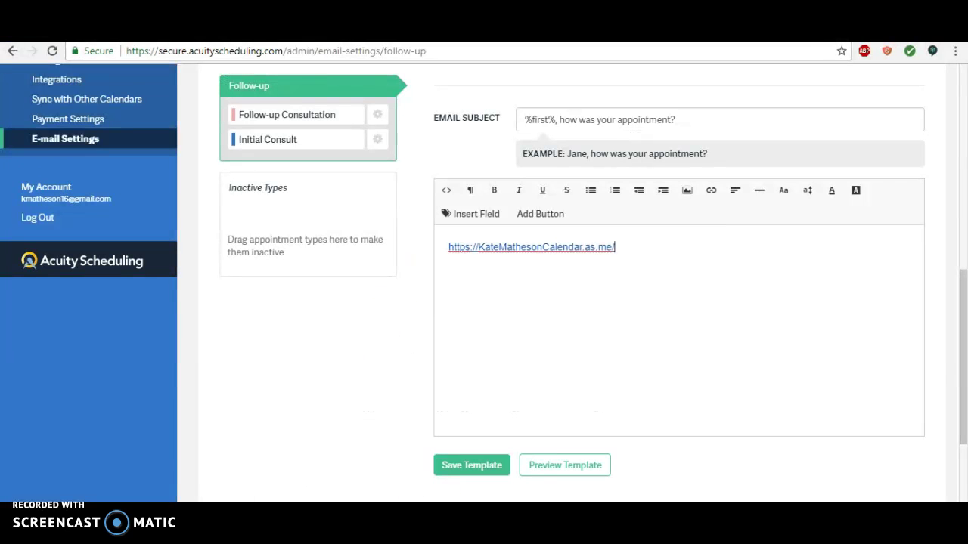
{"action": "left_click", "coordinate": [446, 269]}
{"action": "left_click", "coordinate": [636, 252]}
{"action": "key", "text": "Return"}
{"action": "key", "text": "ctrl+v"}
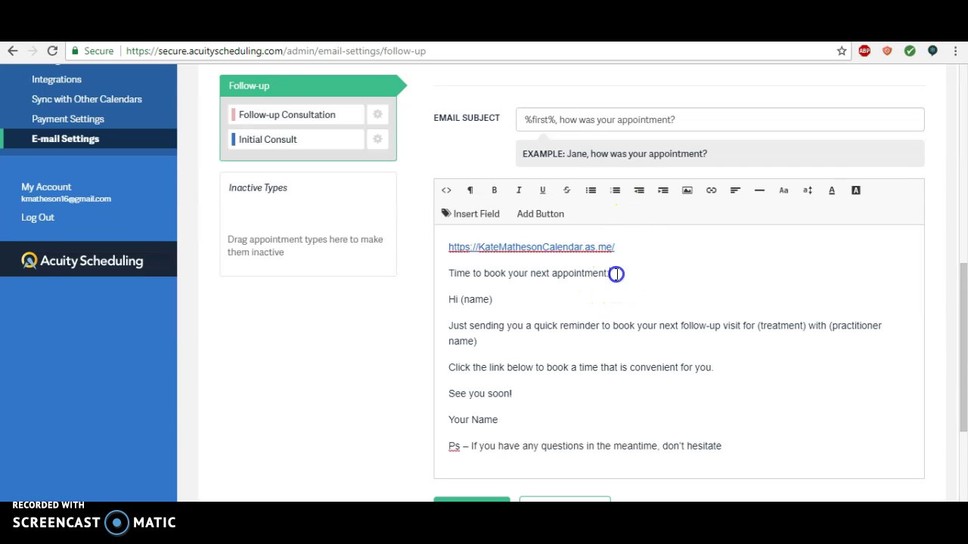
{"action": "left_click_drag", "start_coordinate": [608, 284], "coordinate": [459, 283]}
{"action": "key", "text": "BackSpace"}
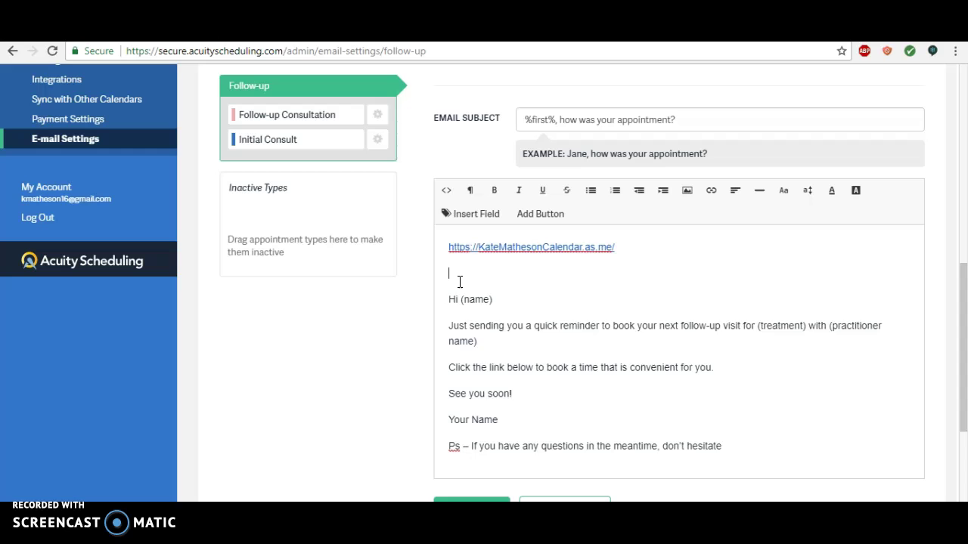
{"action": "key", "text": "BackSpace"}
{"action": "left_click_drag", "start_coordinate": [674, 119], "coordinate": [558, 119]}
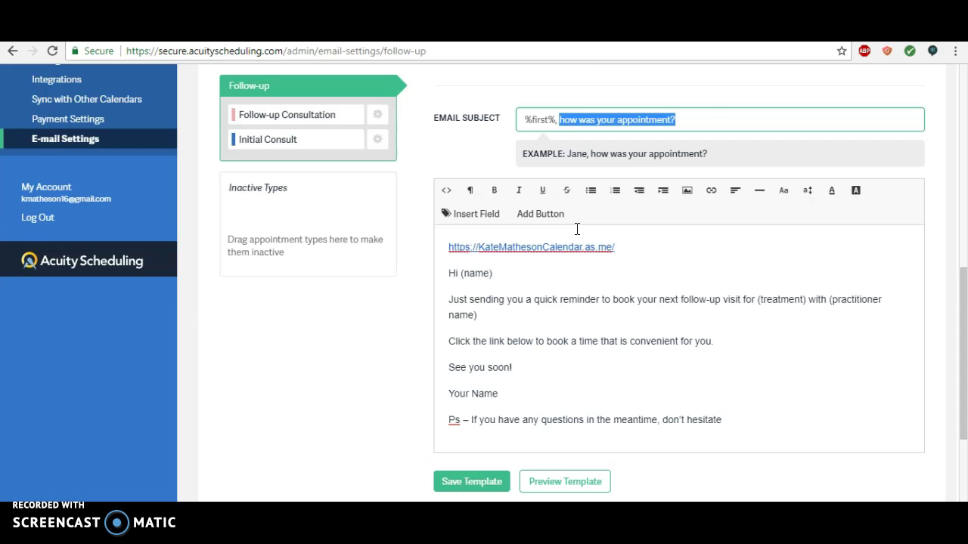
- Change the email subject to '%first%, Time to book your next appointment!'
{"action": "type", "text": "Time to book your next appointment:"}
{"action": "left_click_drag", "start_coordinate": [658, 117], "coordinate": [532, 119]}
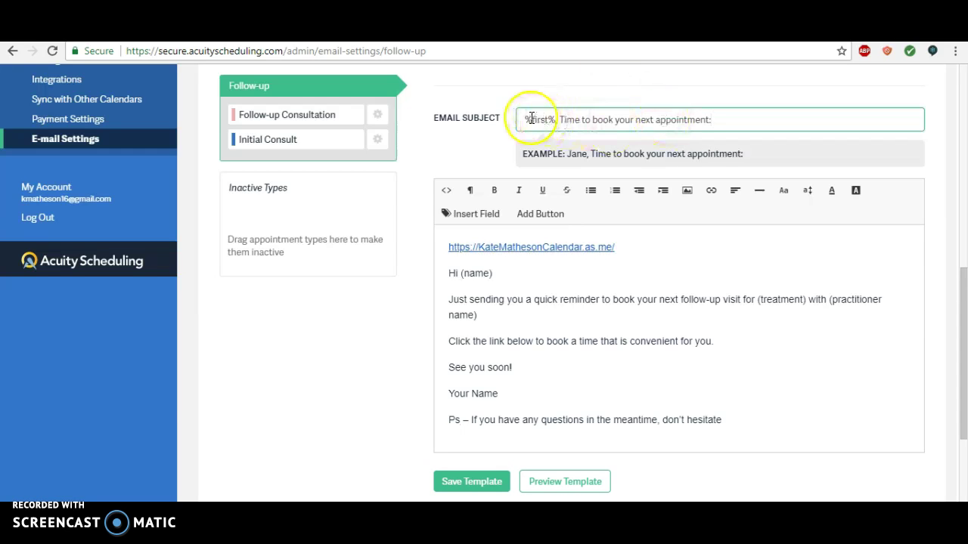
{"action": "type", "text": ","}
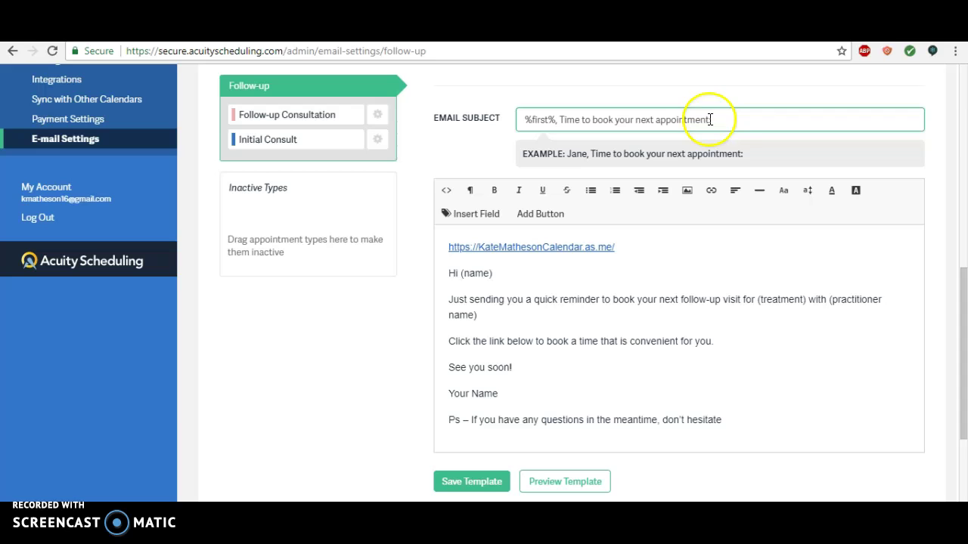
{"action": "key", "text": "BackSpace"}
- Replace (name) after Hi with the First name field and delete (treatment)
{"action": "double_click", "coordinate": [470, 273]}
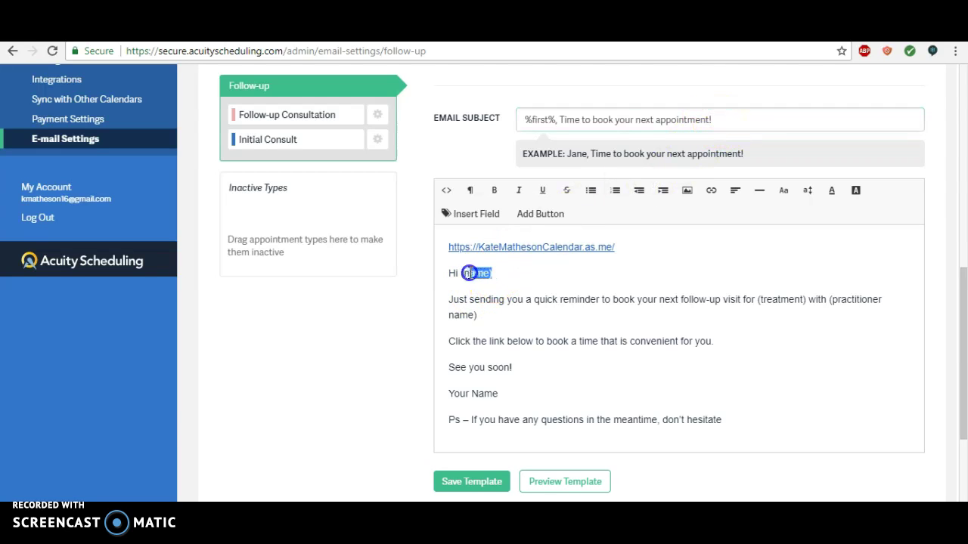
{"action": "key", "text": "BackSpace"}
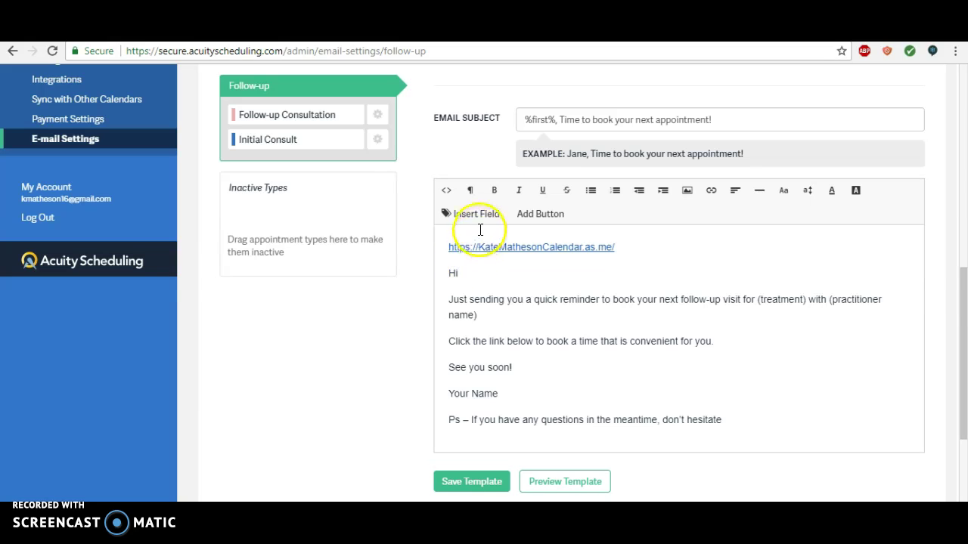
{"action": "left_click", "coordinate": [476, 214]}
{"action": "left_click", "coordinate": [475, 279]}
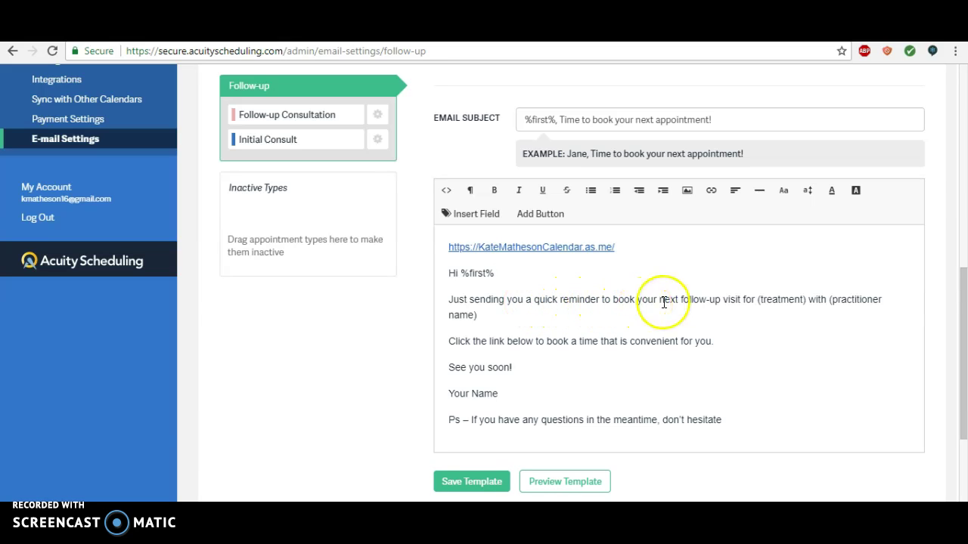
{"action": "left_click_drag", "start_coordinate": [806, 300], "coordinate": [756, 300]}
{"action": "key", "text": "BackSpace"}
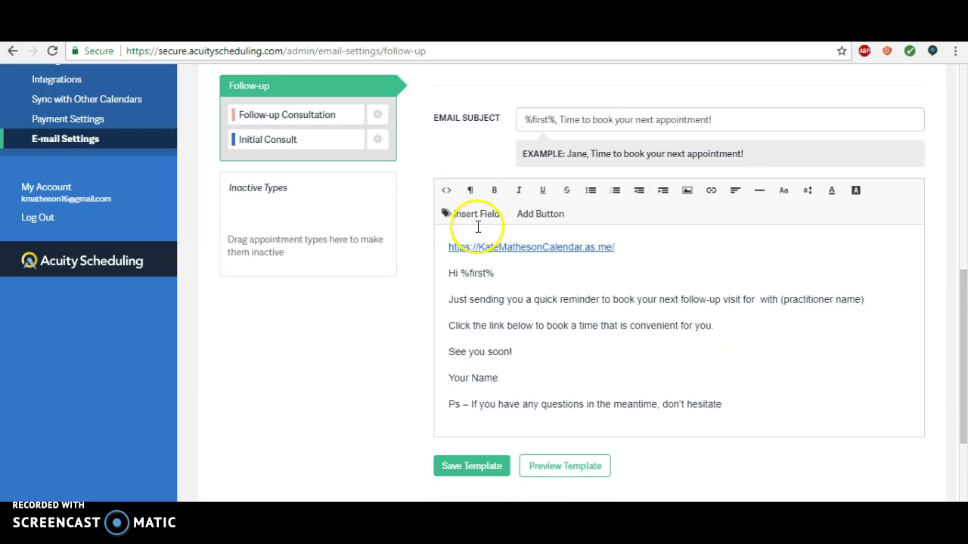
- Insert the Type field after 'visit for' and swap (practitioner name) for Calendar name
{"action": "left_click", "coordinate": [474, 216]}
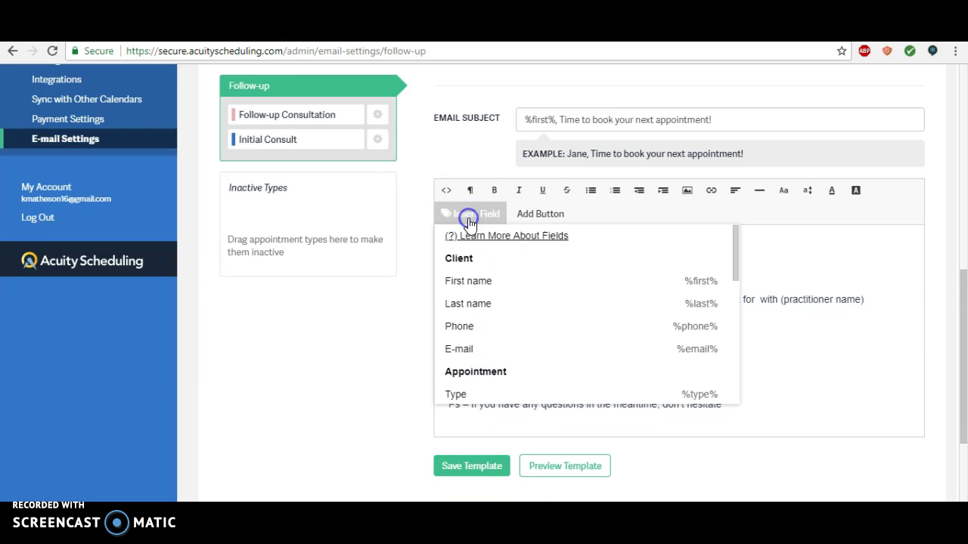
{"action": "left_click", "coordinate": [455, 395]}
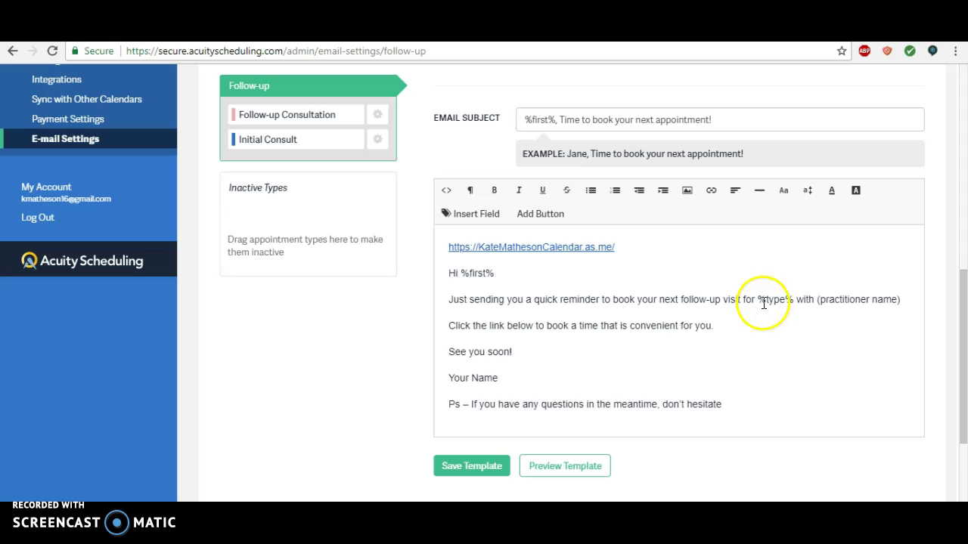
{"action": "left_click_drag", "start_coordinate": [901, 299], "coordinate": [815, 300]}
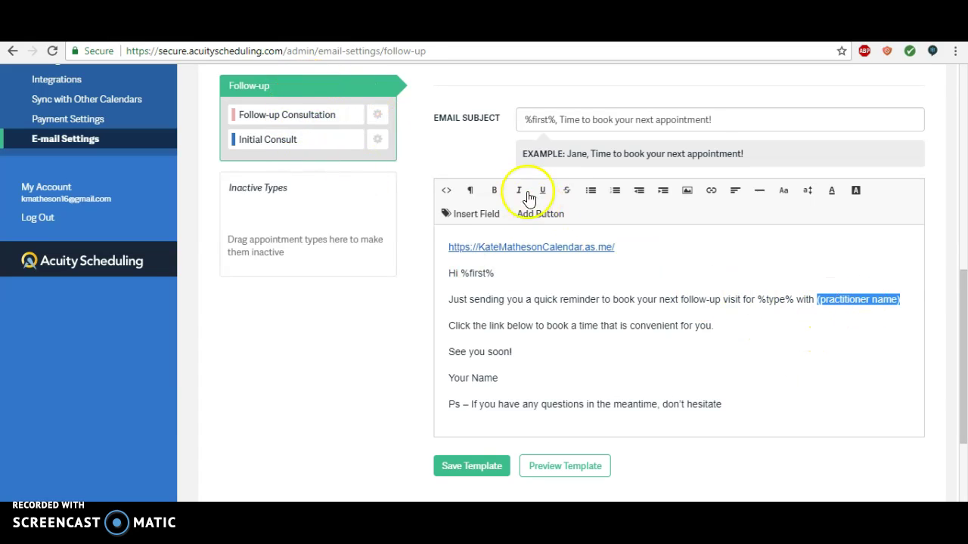
{"action": "left_click", "coordinate": [492, 215]}
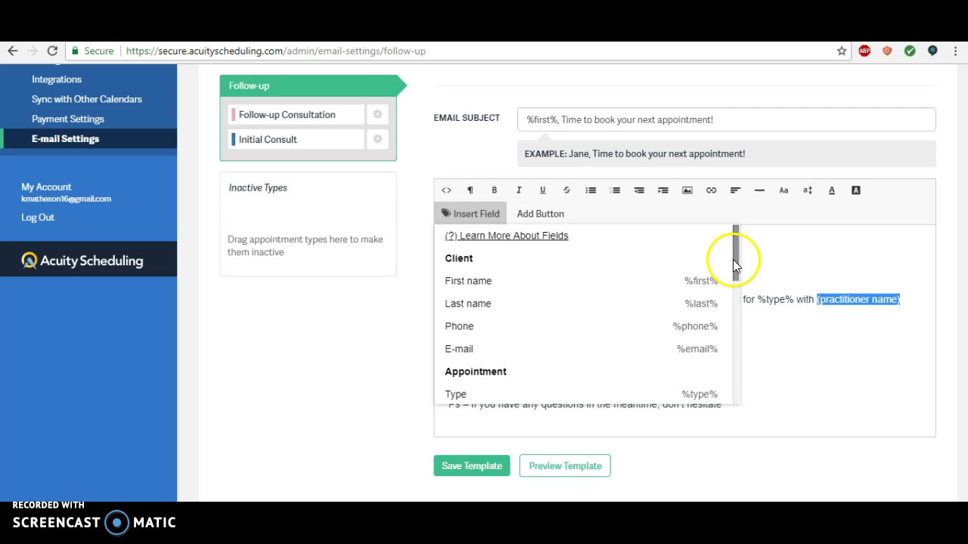
{"action": "left_click_drag", "start_coordinate": [735, 264], "coordinate": [737, 304]}
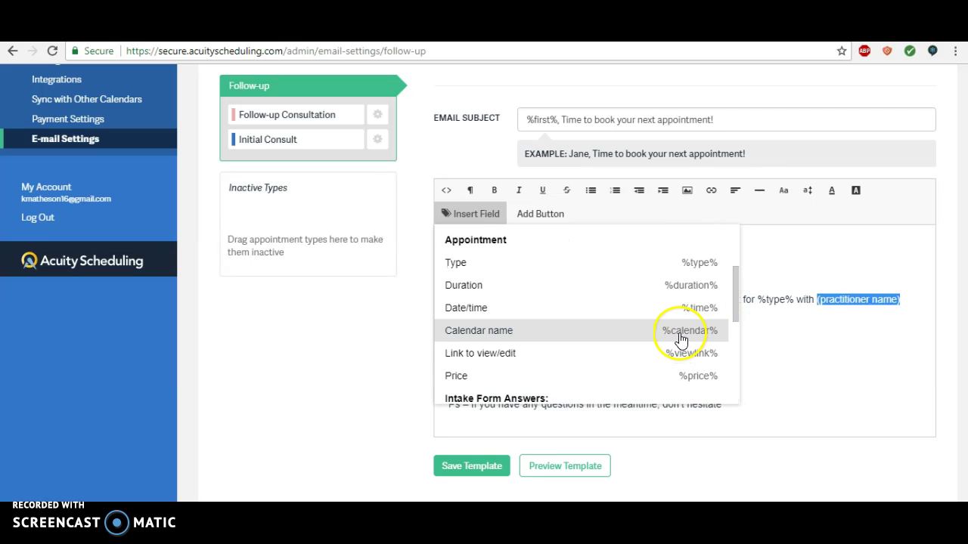
{"action": "left_click", "coordinate": [680, 333]}
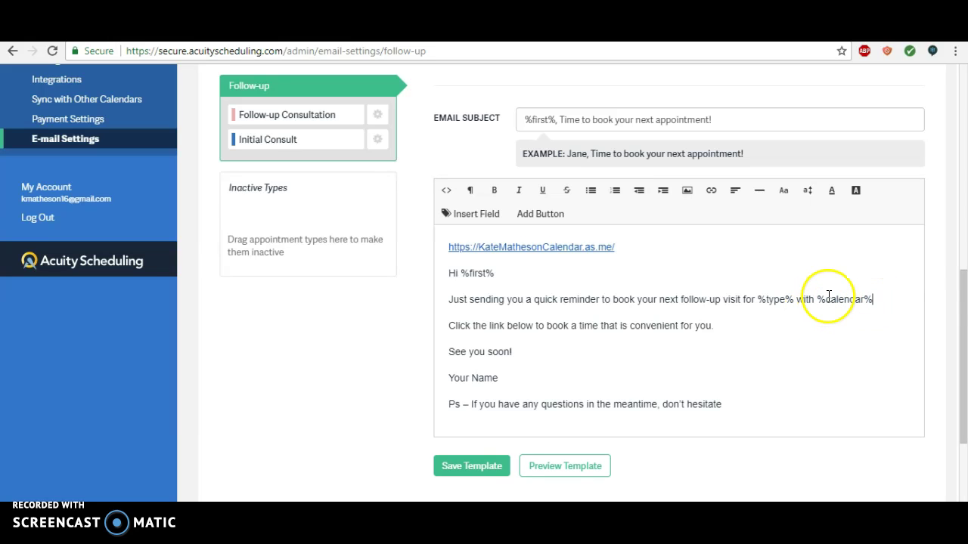
- Move the booking link from the top onto a new line after 'convenient for you.'
{"action": "left_click_drag", "start_coordinate": [966, 295], "coordinate": [965, 304]}
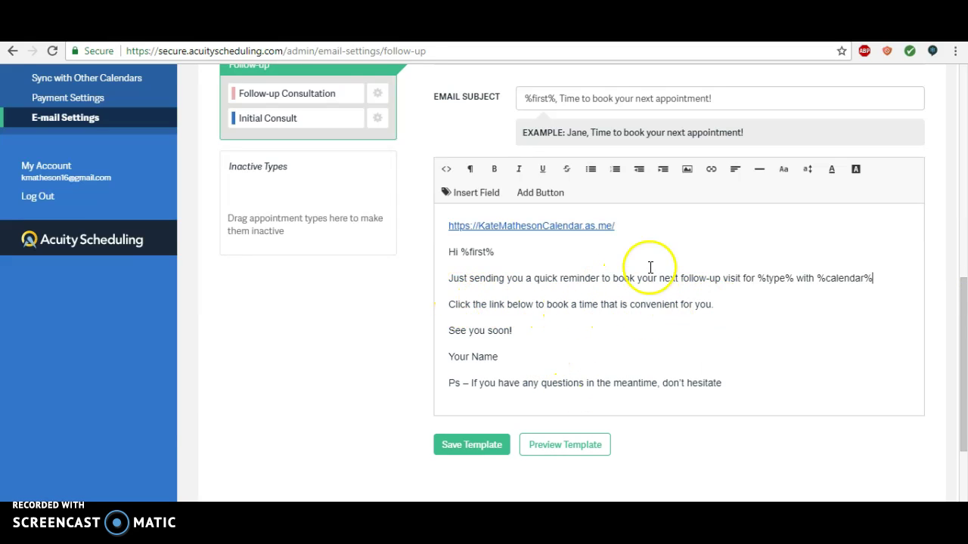
{"action": "left_click_drag", "start_coordinate": [615, 226], "coordinate": [413, 228]}
{"action": "key", "text": "ctrl+c"}
{"action": "key", "text": "BackSpace"}
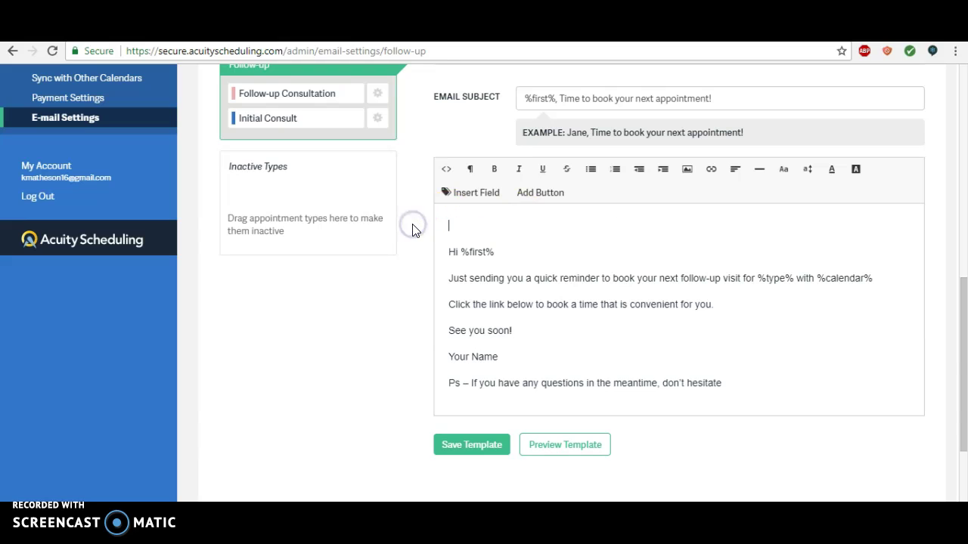
{"action": "key", "text": "BackSpace"}
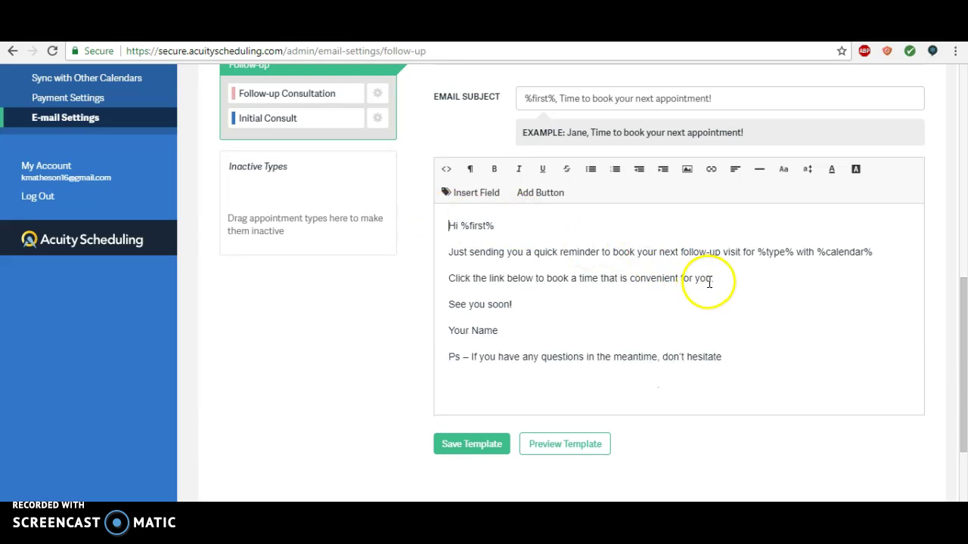
{"action": "left_click", "coordinate": [722, 278]}
{"action": "key", "text": "Return"}
{"action": "key", "text": "ctrl+v"}
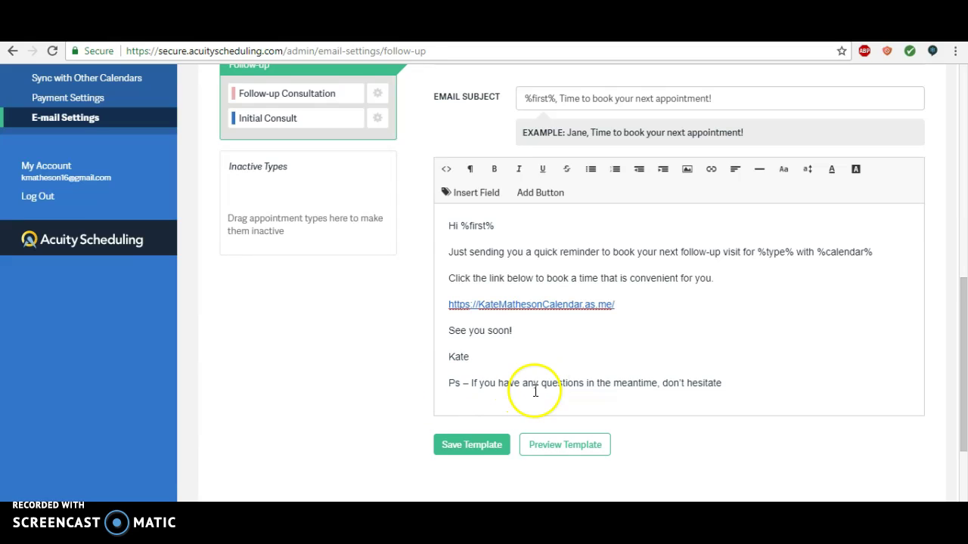
{"action": "left_click", "coordinate": [727, 383]}
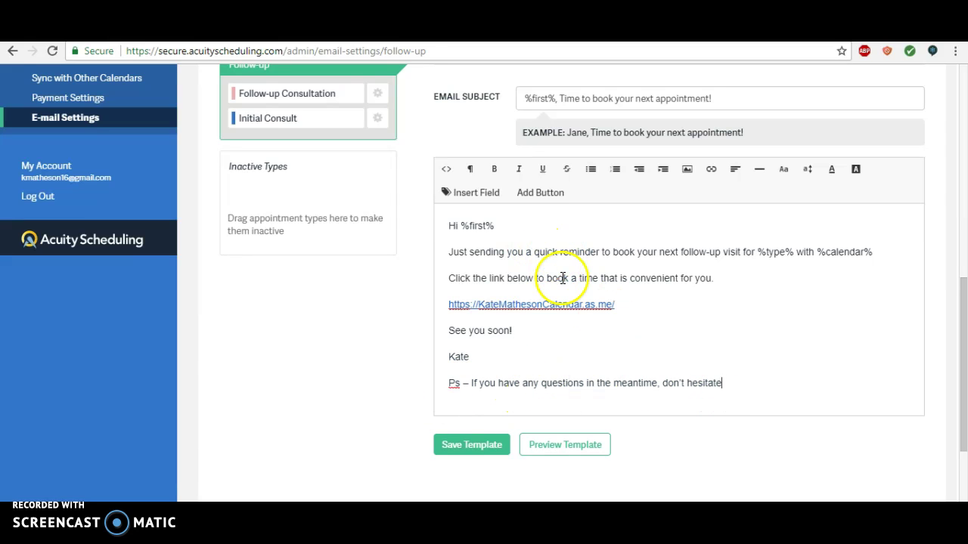
{"action": "key", "text": "Return"}
{"action": "left_click", "coordinate": [472, 193]}
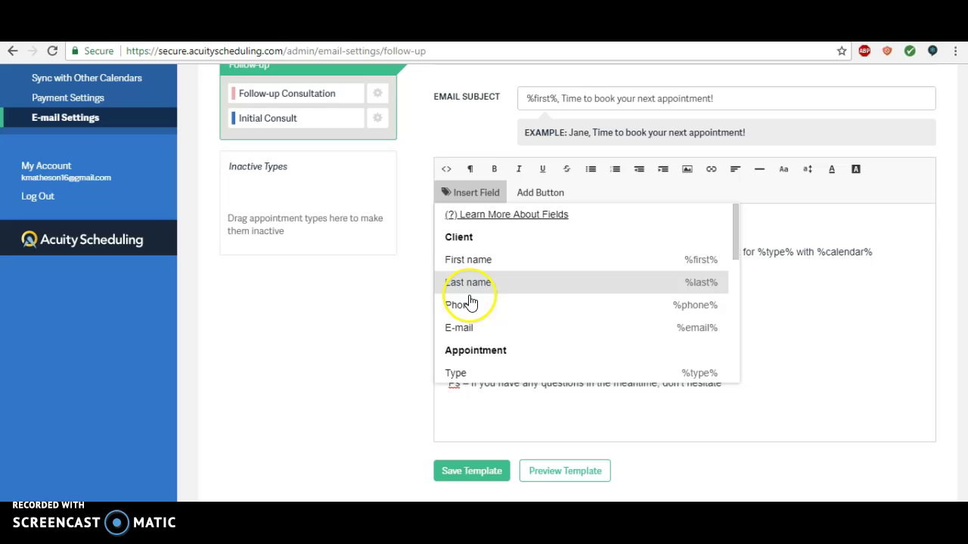
{"action": "left_click", "coordinate": [473, 303]}
{"action": "key", "text": "Return"}
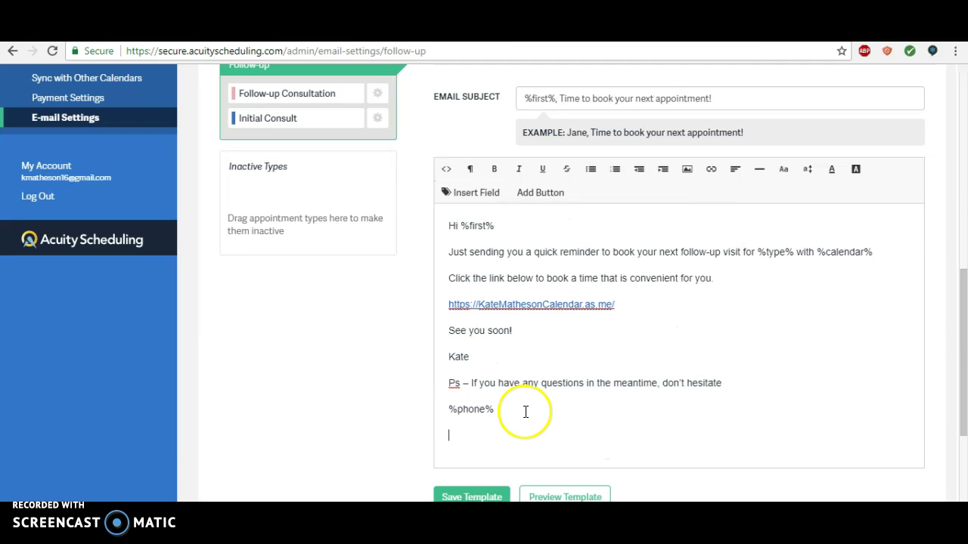
{"action": "left_click", "coordinate": [473, 194]}
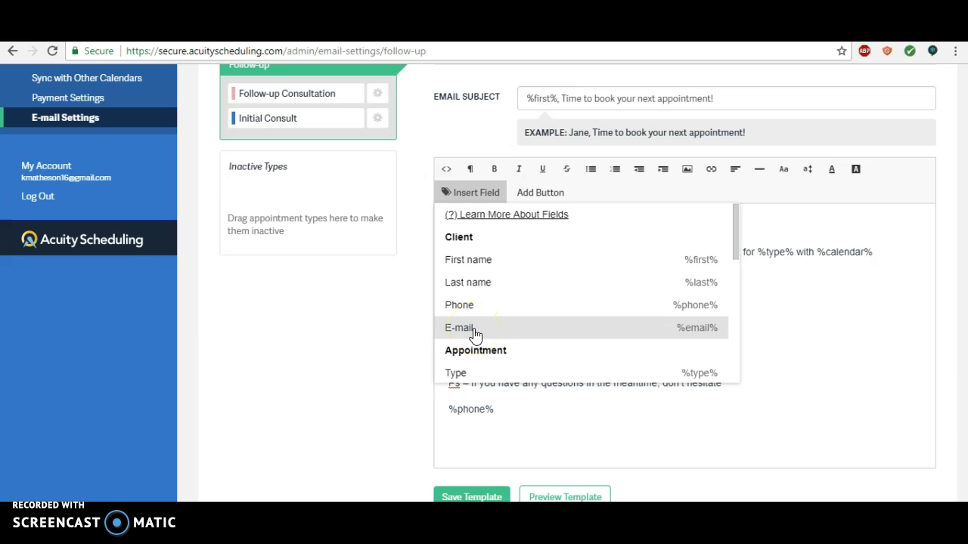
{"action": "left_click", "coordinate": [475, 335]}
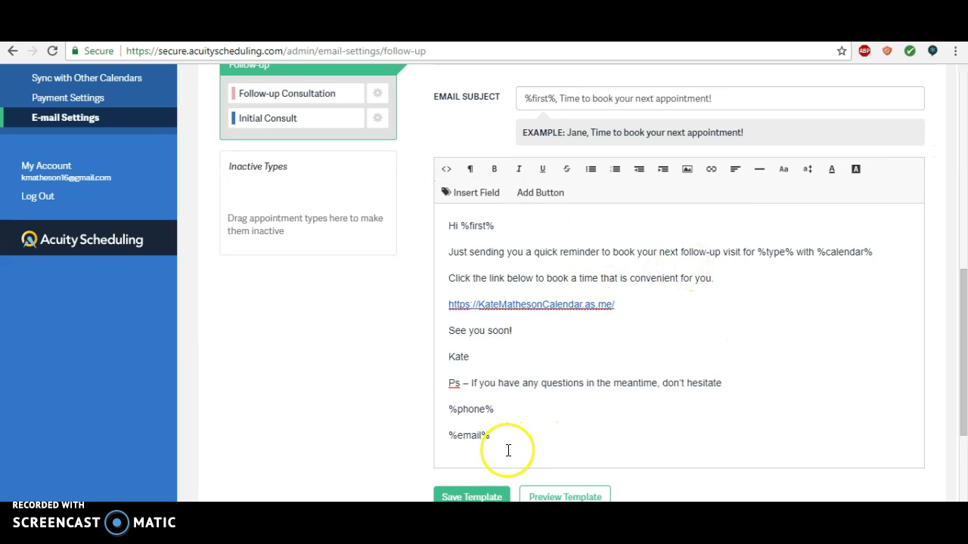
{"action": "left_click_drag", "start_coordinate": [499, 441], "coordinate": [425, 420]}
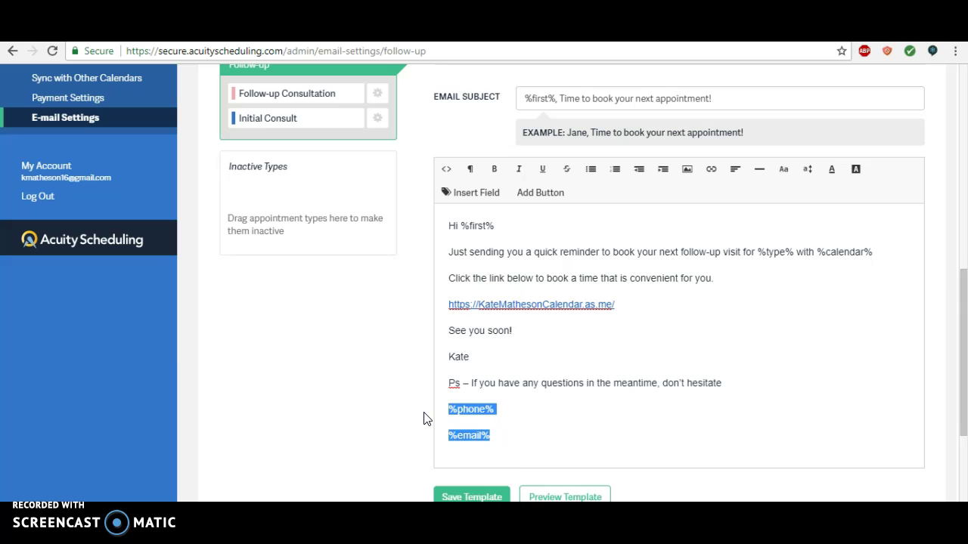
{"action": "key", "text": "BackSpace"}
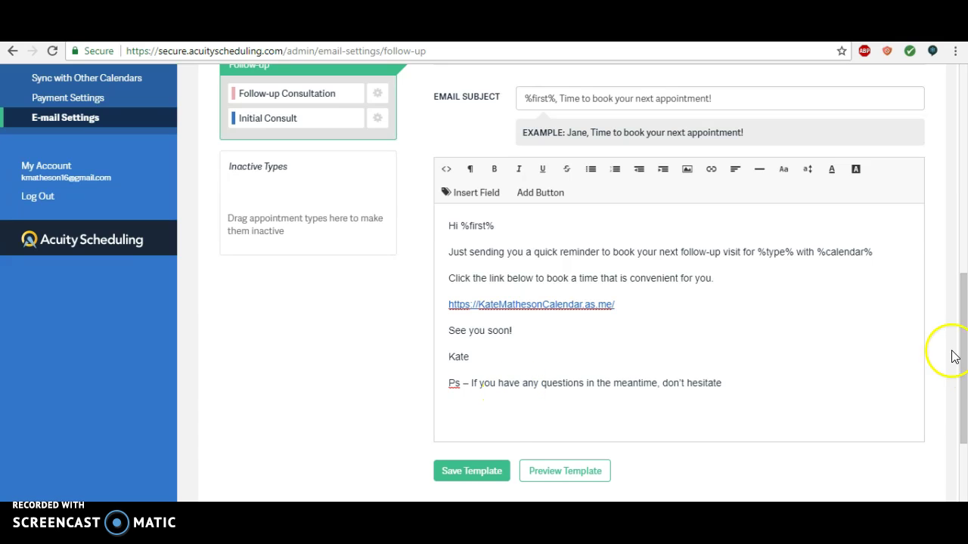
- Save the follow-up email template, then save the follow-up sending settings
{"action": "left_click", "coordinate": [450, 476]}
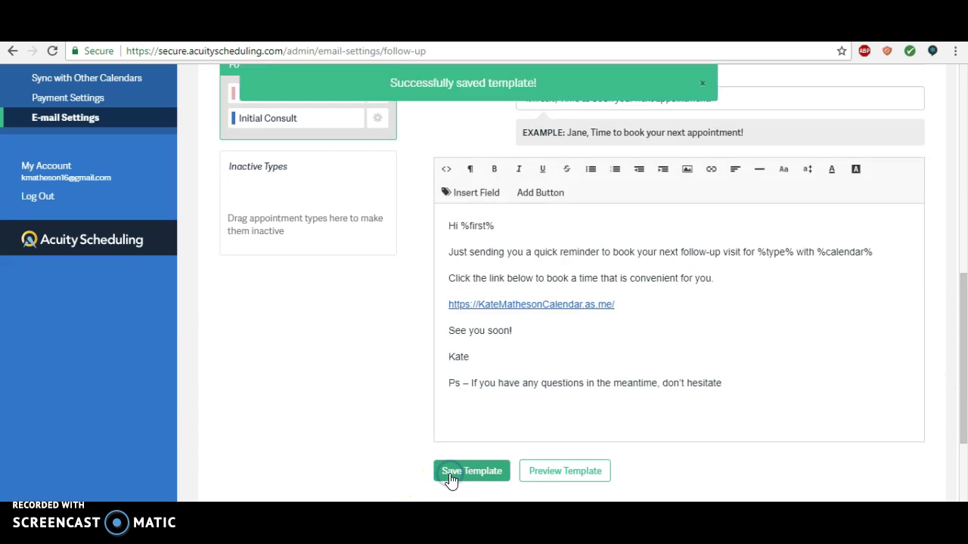
{"action": "left_click", "coordinate": [702, 89]}
{"action": "left_click_drag", "start_coordinate": [954, 306], "coordinate": [954, 173]}
{"action": "left_click", "coordinate": [261, 342]}
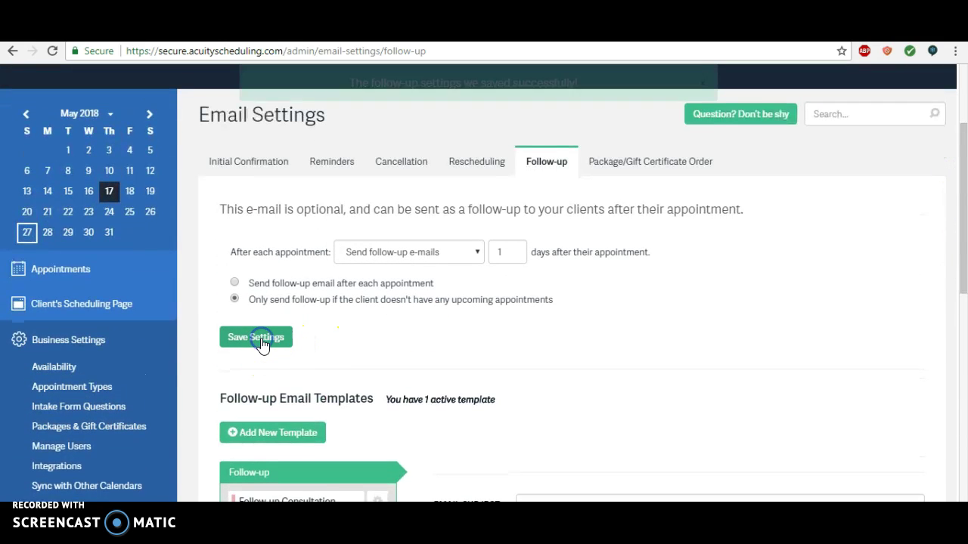